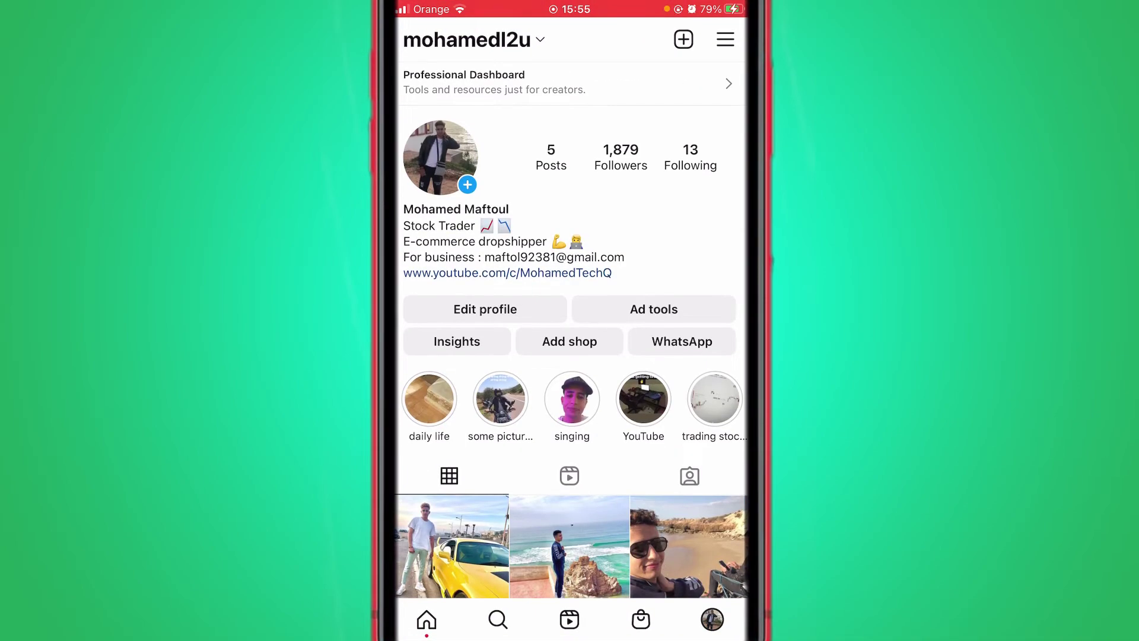
scroll(570, 356, down, 3)
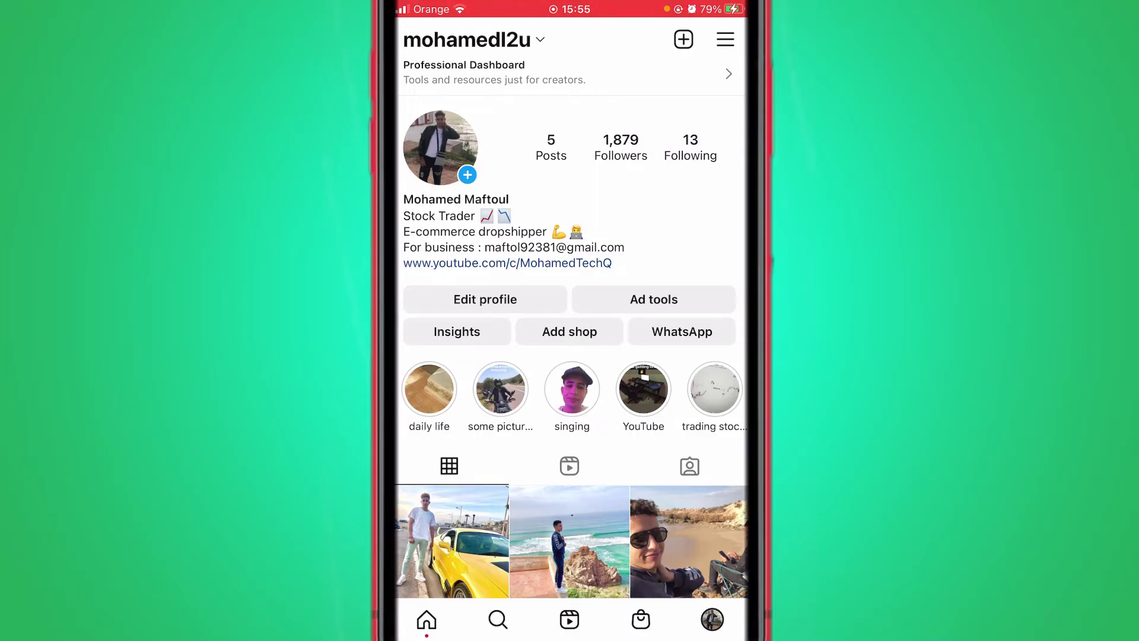
Open the profile's Mirleft Beach post of the man on the cliff and view its comments
click(570, 541)
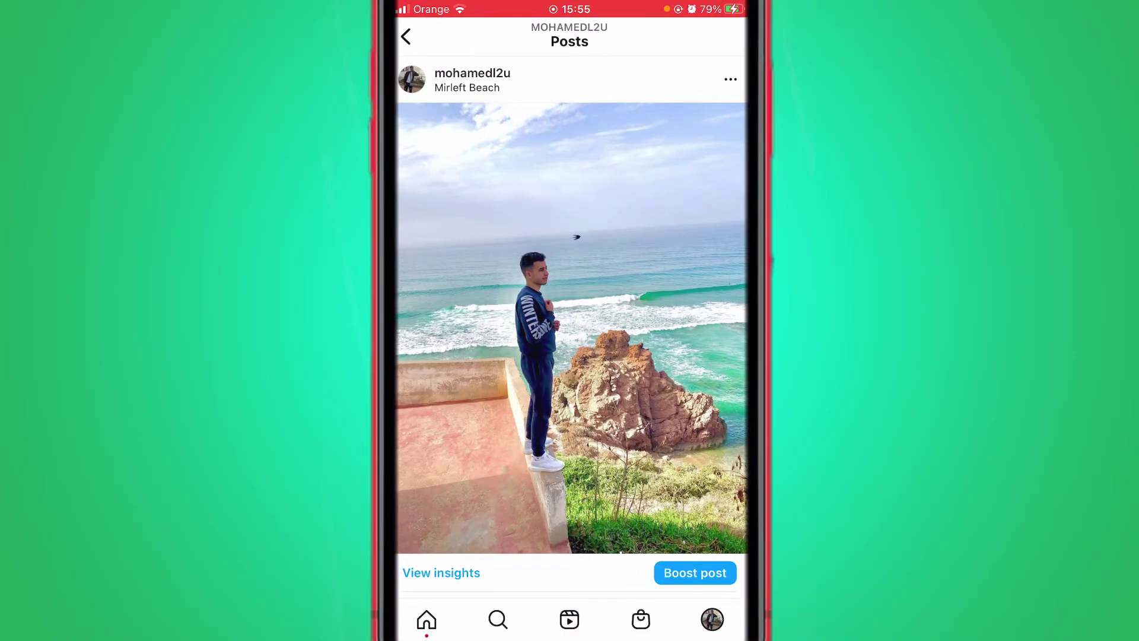
scroll(570, 327, down, 5)
click(464, 381)
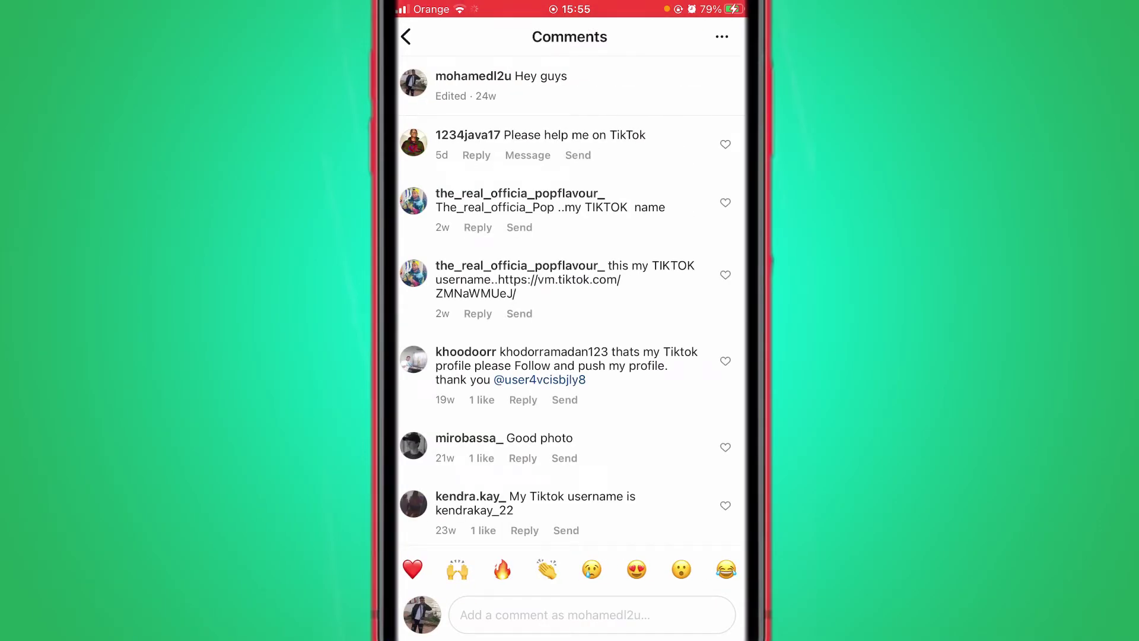
scroll(570, 301, down, 2)
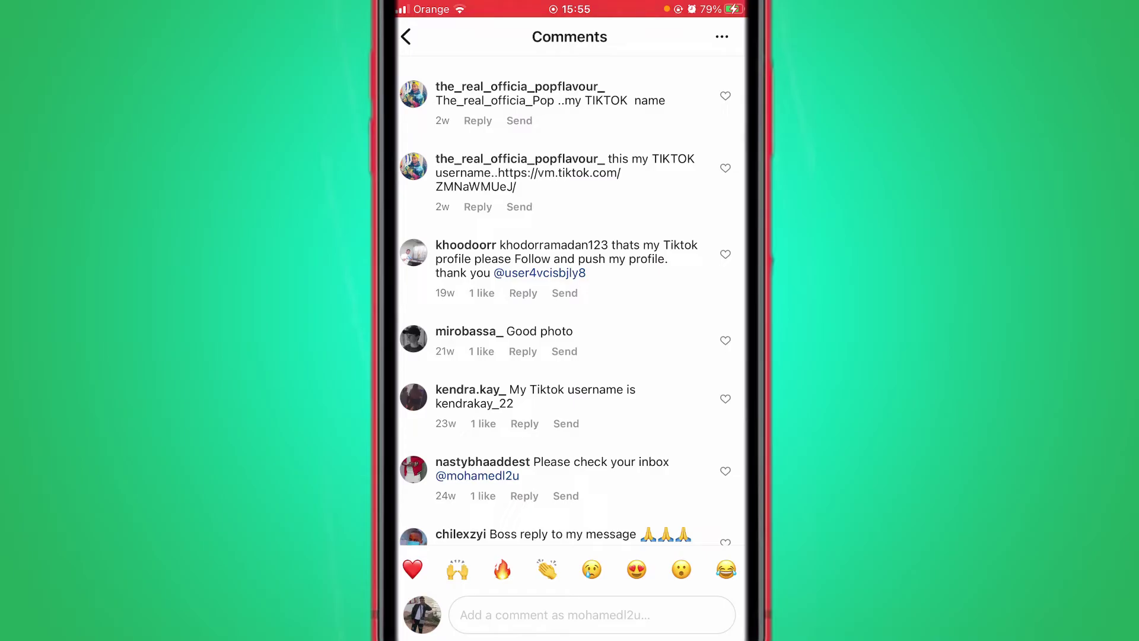
scroll(570, 301, down, 3)
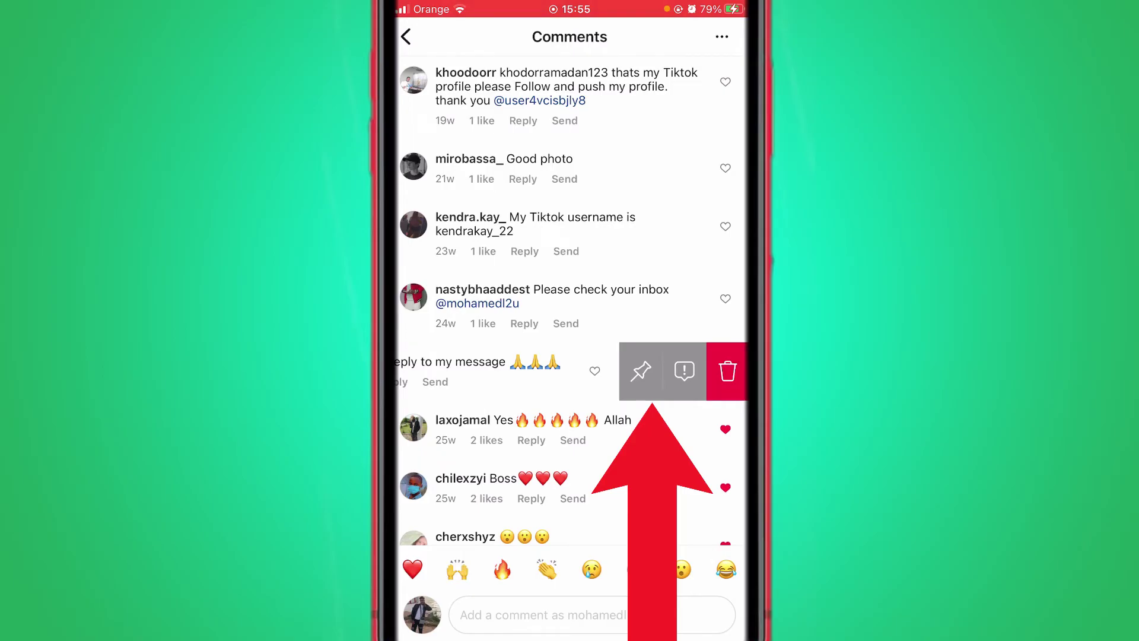
Pin the 'Boss reply to my message' comment, then delete it with the trash icon
click(641, 370)
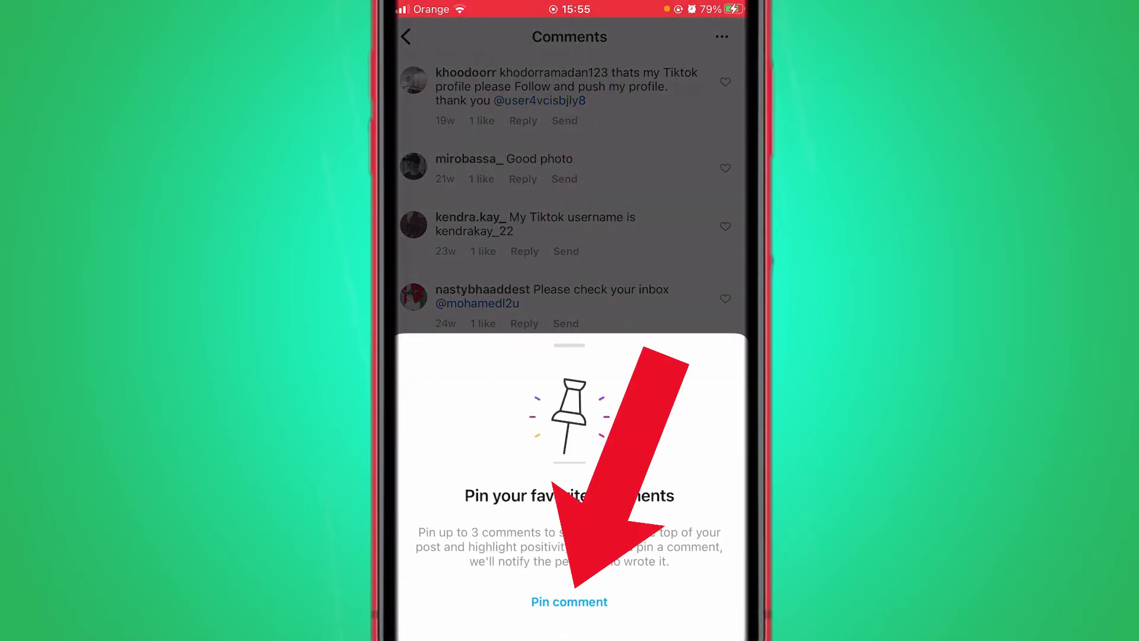
click(569, 601)
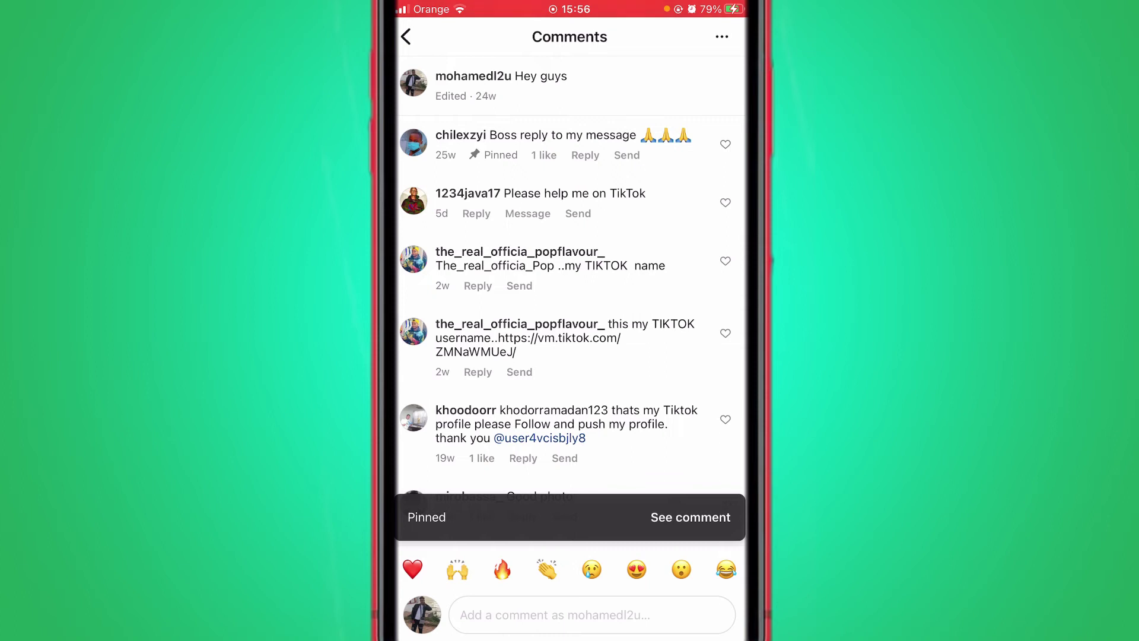
drag(712, 143, 530, 143)
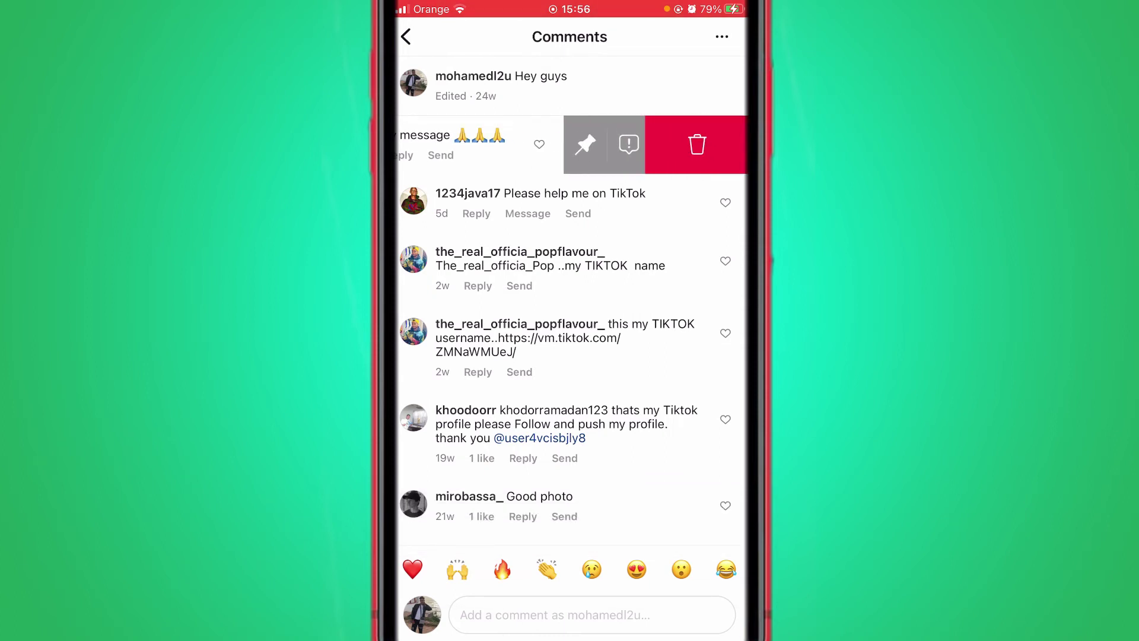
click(696, 144)
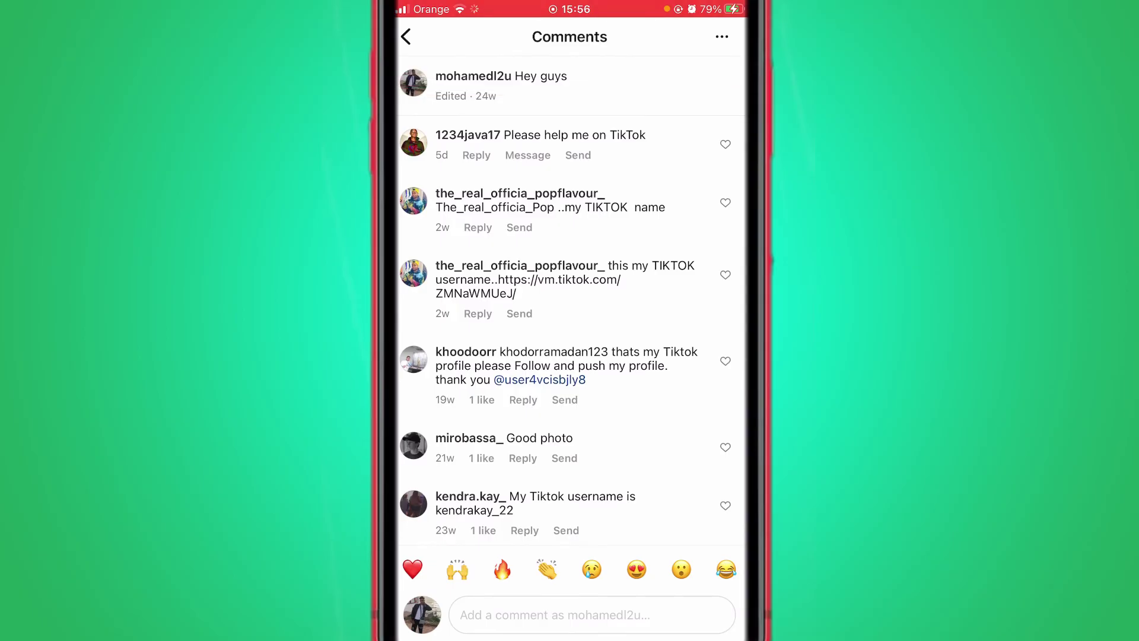
scroll(571, 294, down, 5)
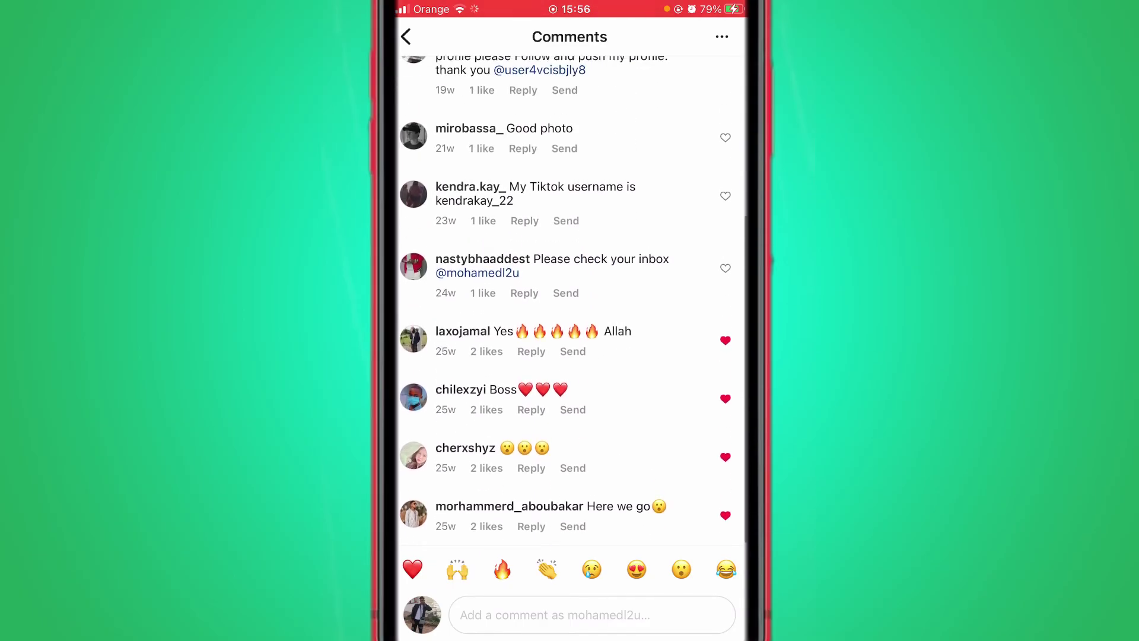
drag(677, 399, 534, 398)
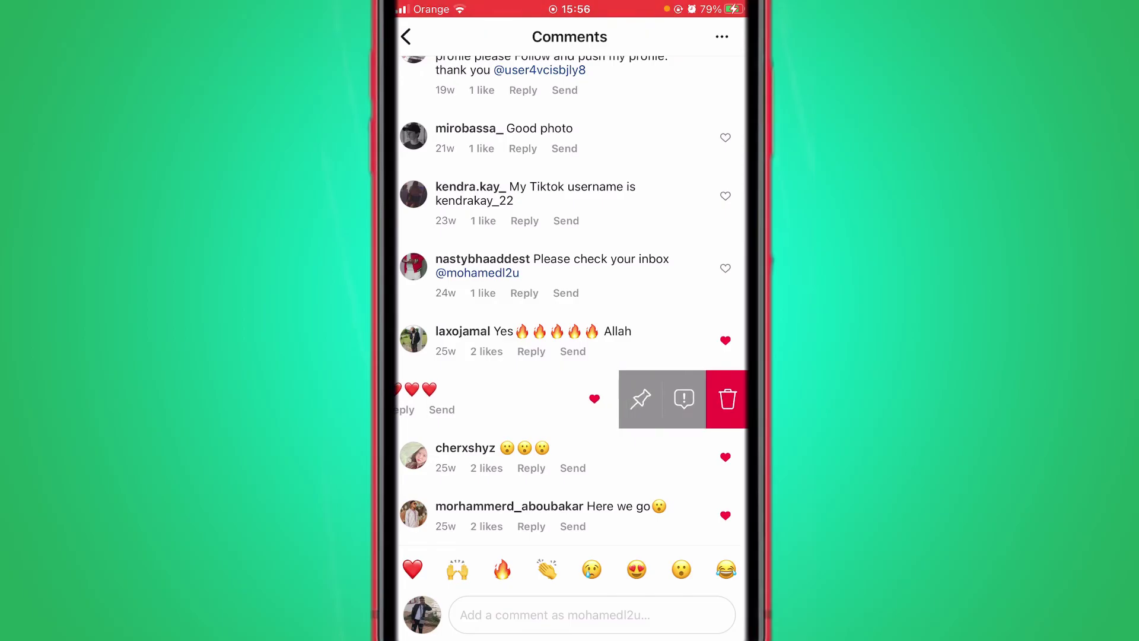
click(640, 398)
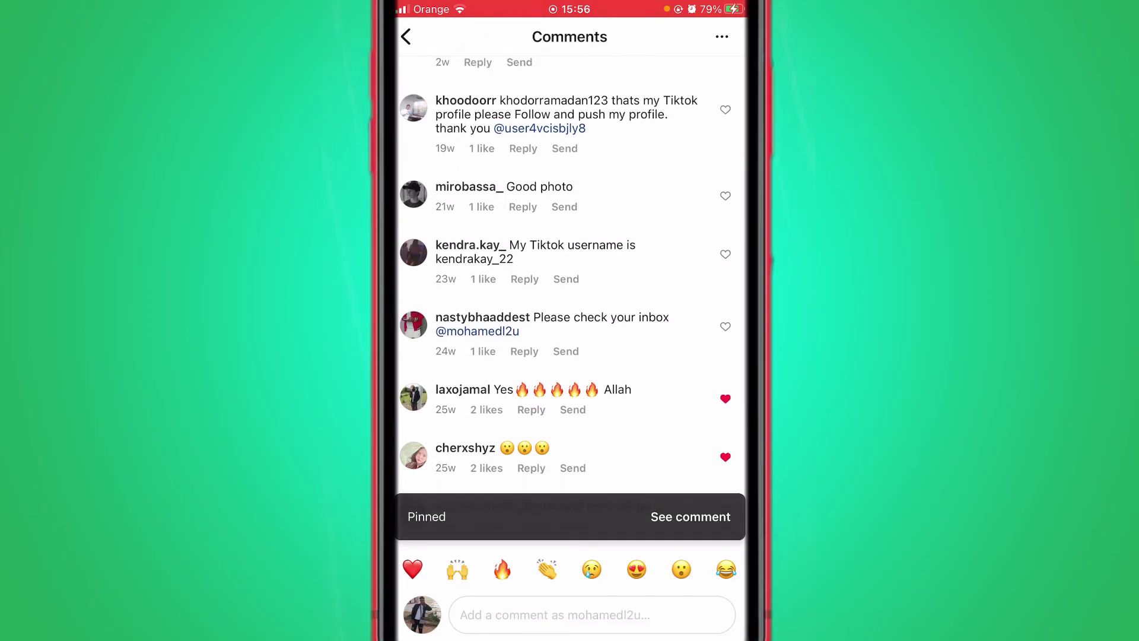
drag(677, 145, 534, 144)
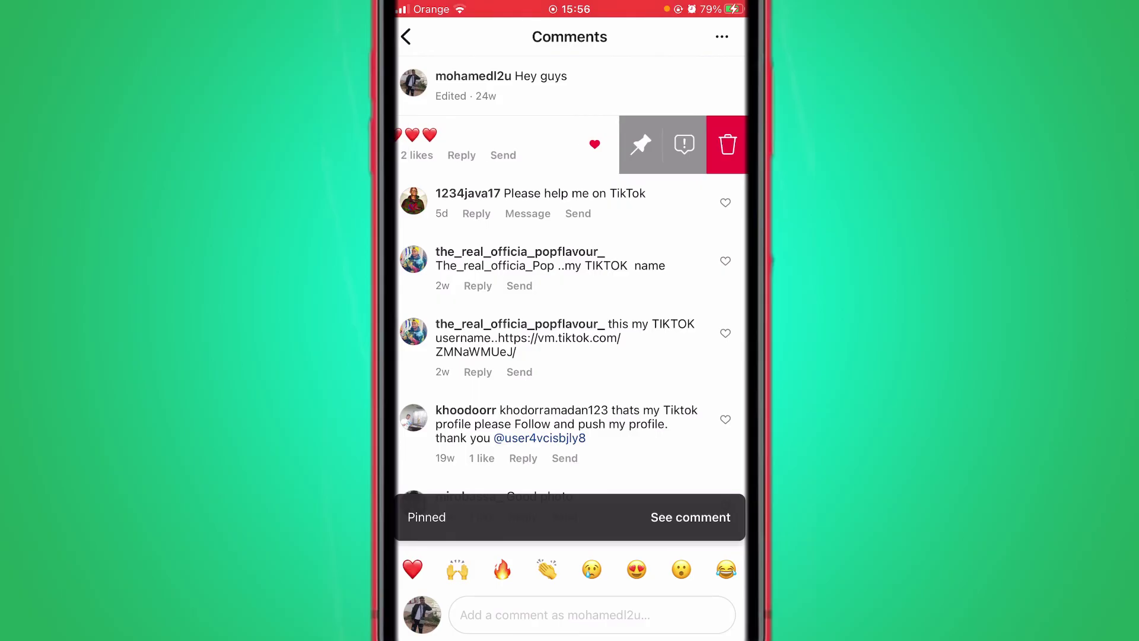
Unpin the 'Boss ❤️❤️❤️' comment, confirming in the 'Unpin comment?' dialog
click(641, 145)
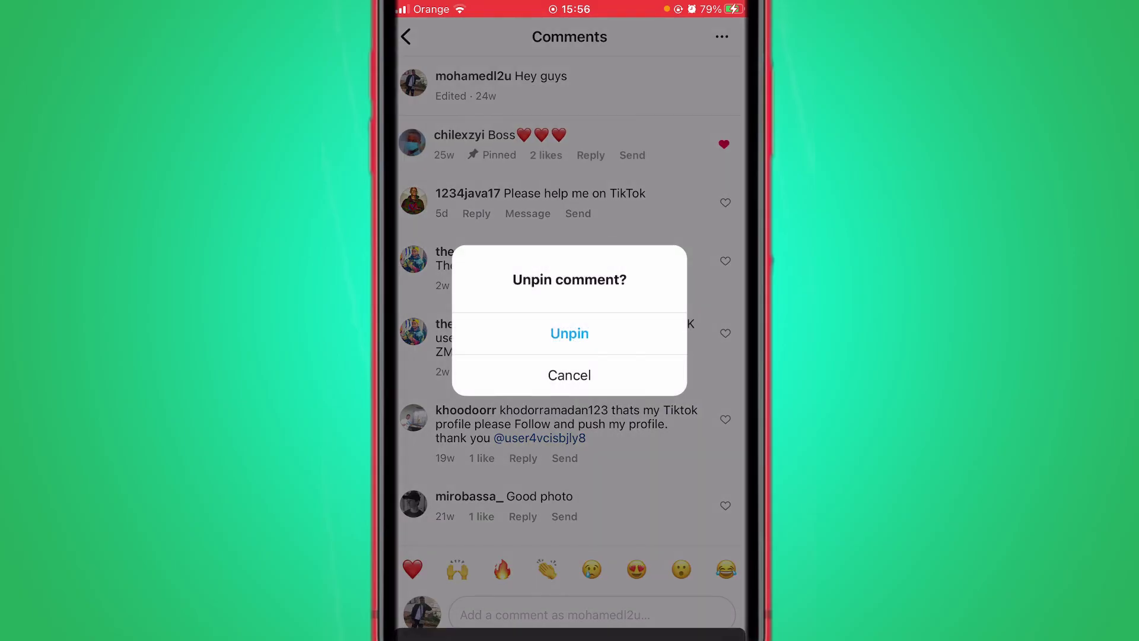
click(570, 333)
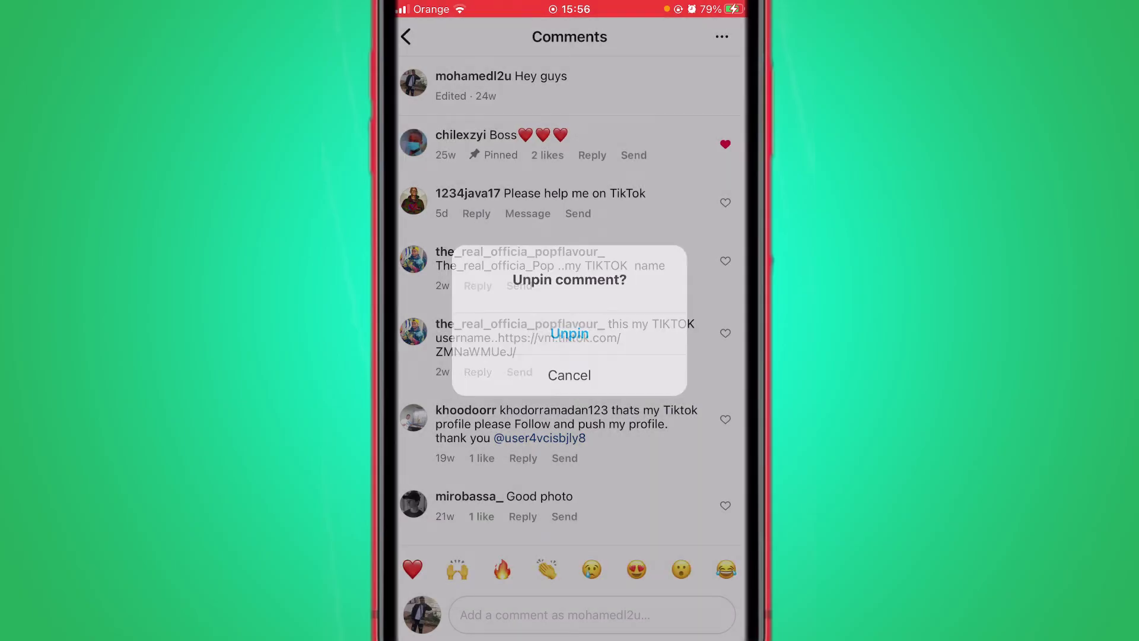